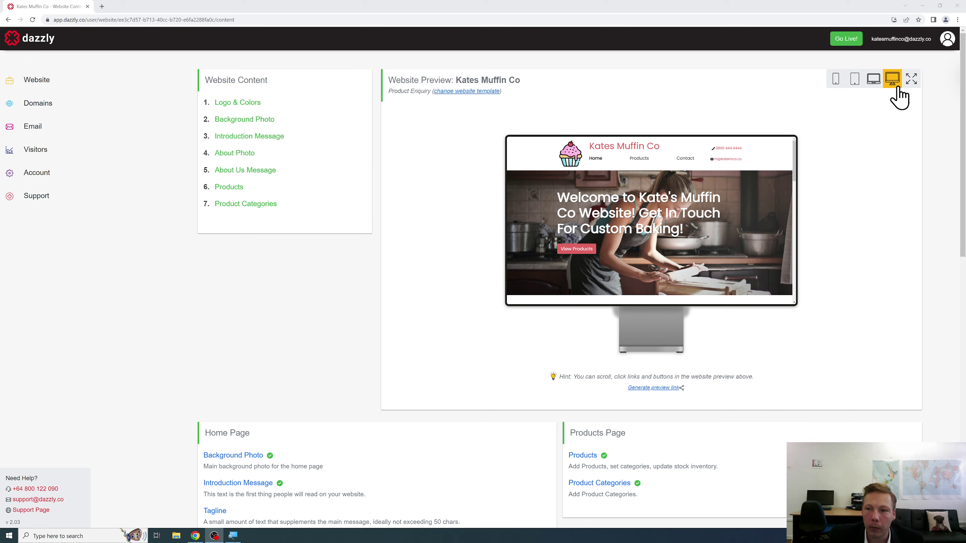
Step: Switch to the phone-sized preview and open the site's Products page, then the Muffin page
{"action": "left_click", "coordinate": [835, 82]}
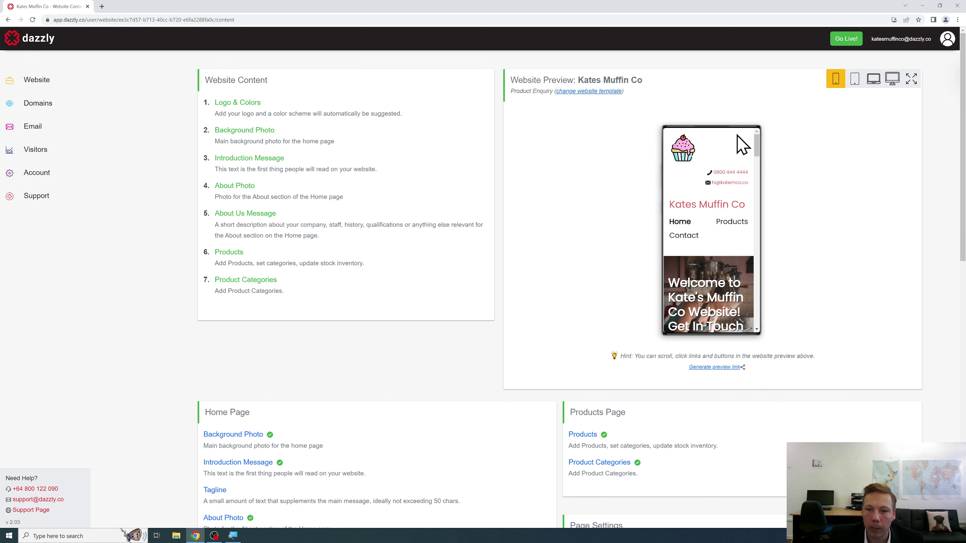
{"action": "left_click_drag", "start_coordinate": [759, 139], "coordinate": [762, 181]}
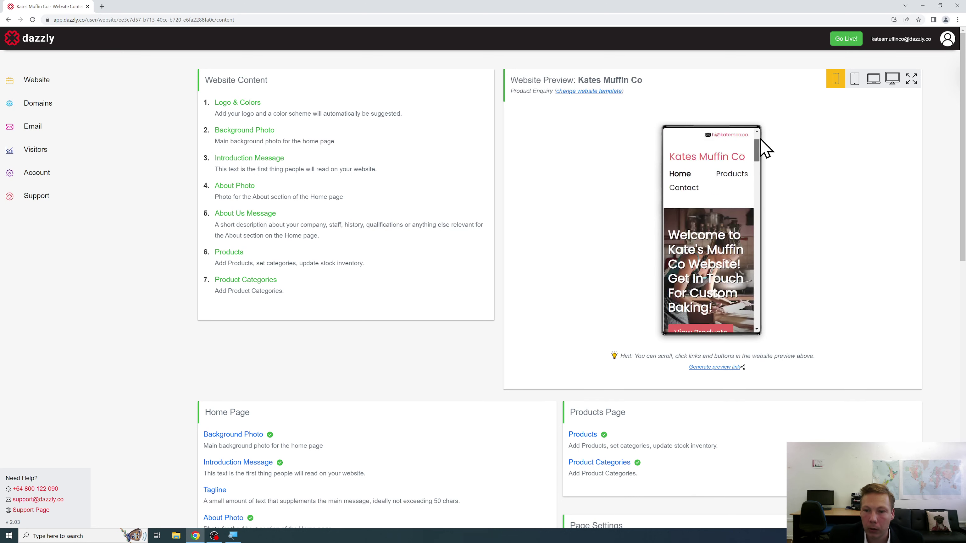
{"action": "left_click", "coordinate": [726, 228]}
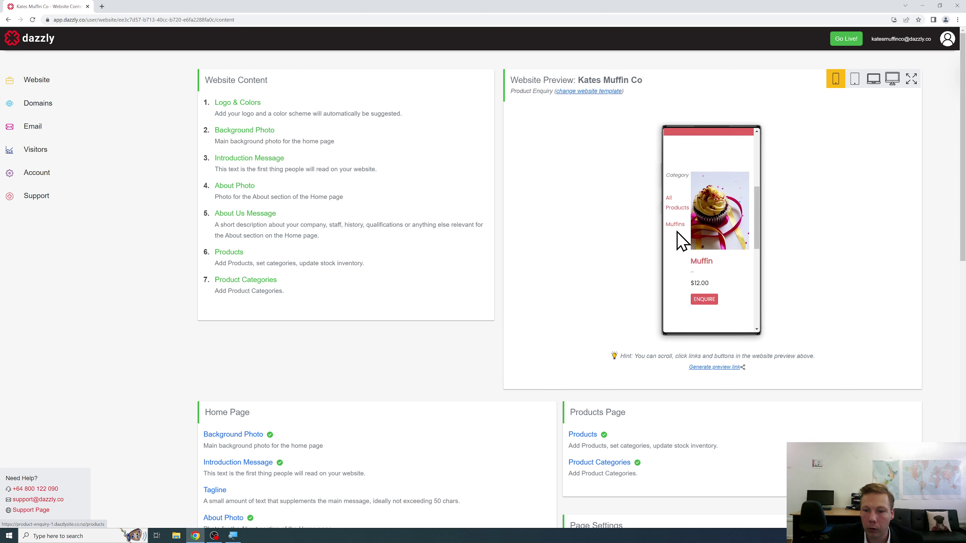
{"action": "left_click", "coordinate": [729, 238]}
{"action": "scroll", "coordinate": [732, 223], "scroll_direction": "down", "scroll_amount": 2}
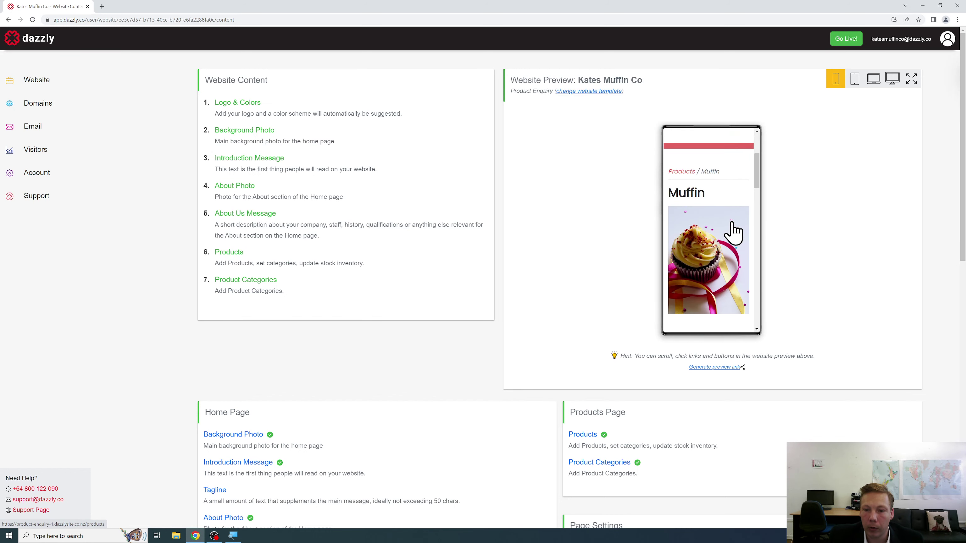
{"action": "scroll", "coordinate": [734, 231], "scroll_direction": "down", "scroll_amount": 4}
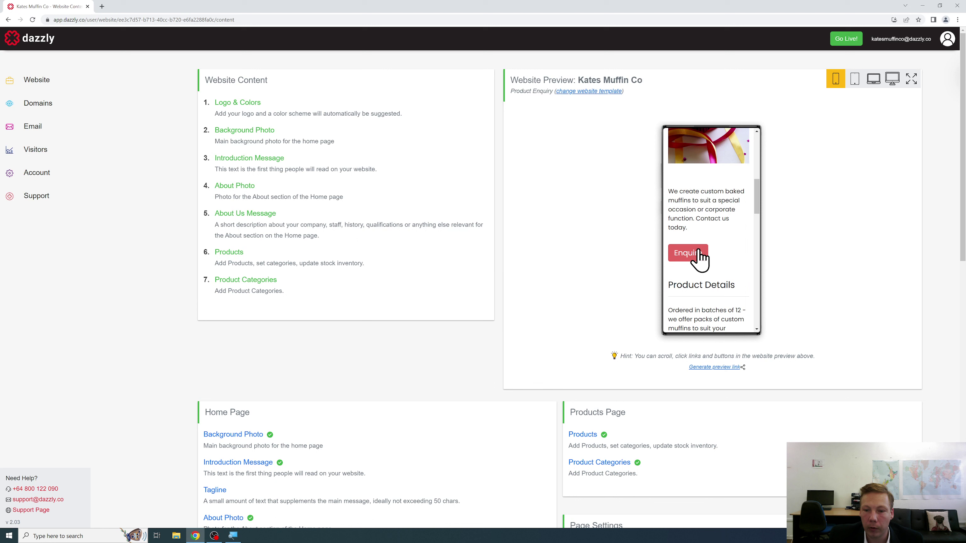
Step: Open and close the Muffin enquiry form, then return the phone preview to the home page
{"action": "left_click", "coordinate": [700, 254]}
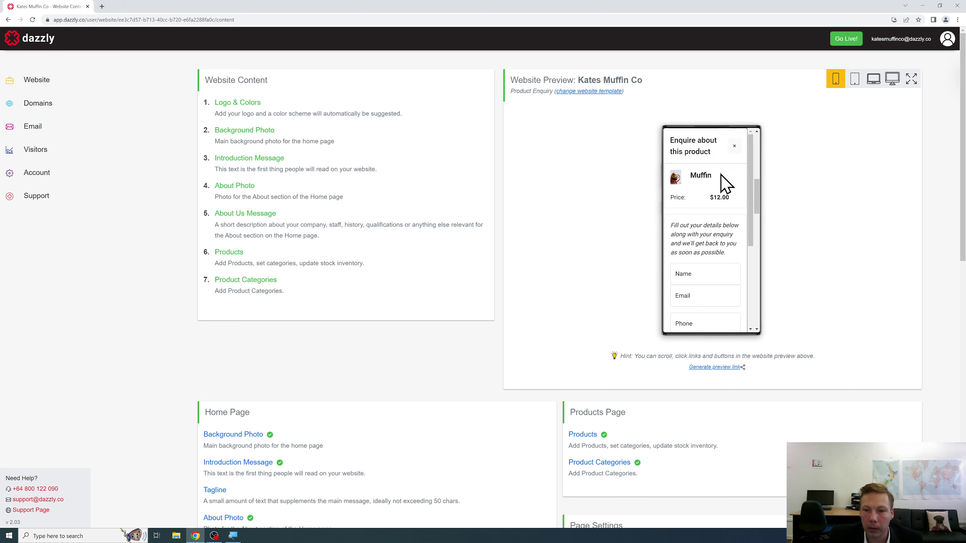
{"action": "scroll", "coordinate": [725, 184], "scroll_direction": "down", "scroll_amount": 4}
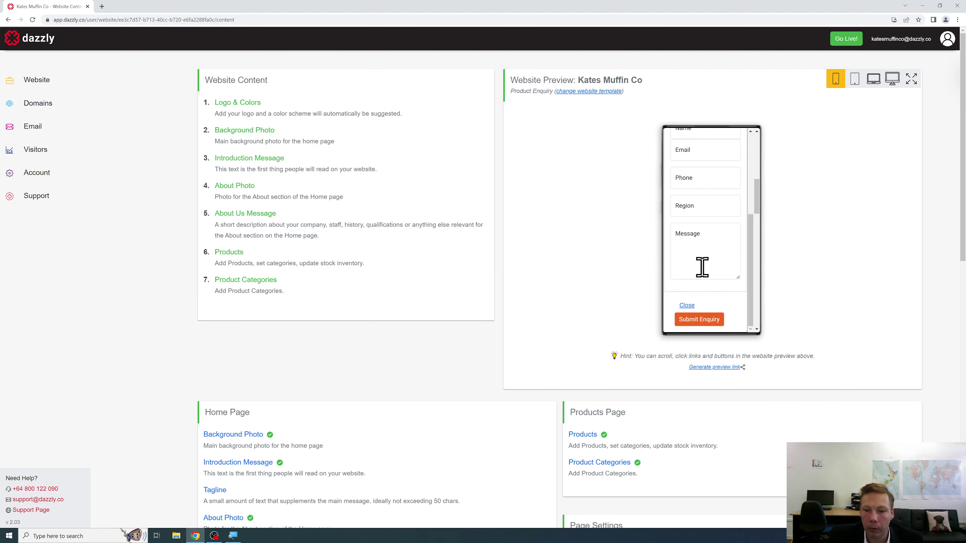
{"action": "left_click", "coordinate": [687, 305]}
{"action": "scroll", "coordinate": [722, 229], "scroll_direction": "up", "scroll_amount": 6}
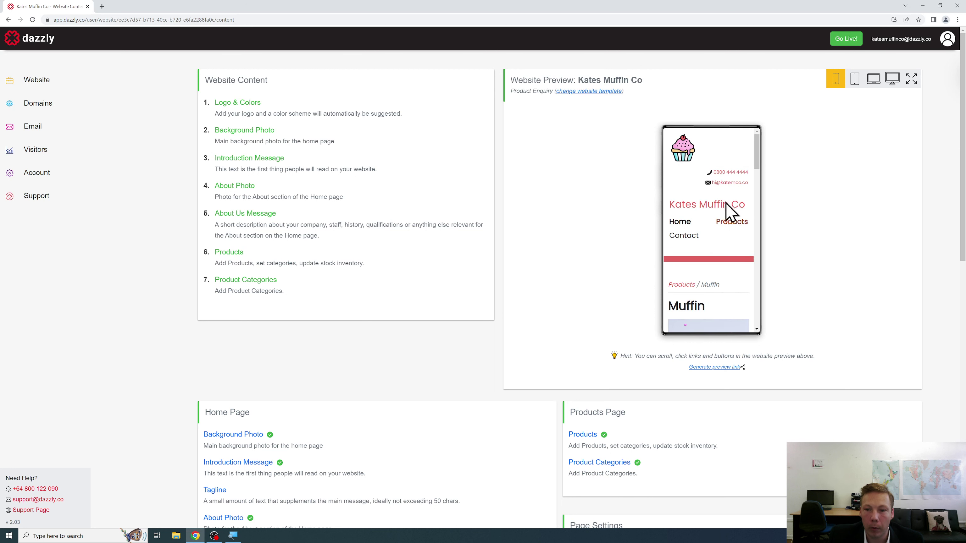
{"action": "left_click", "coordinate": [684, 224]}
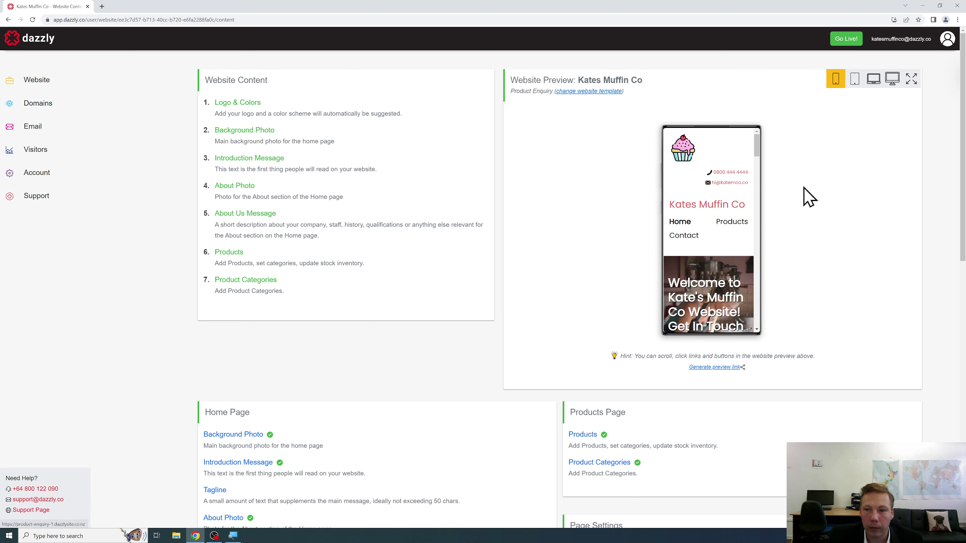
{"action": "left_click", "coordinate": [855, 80]}
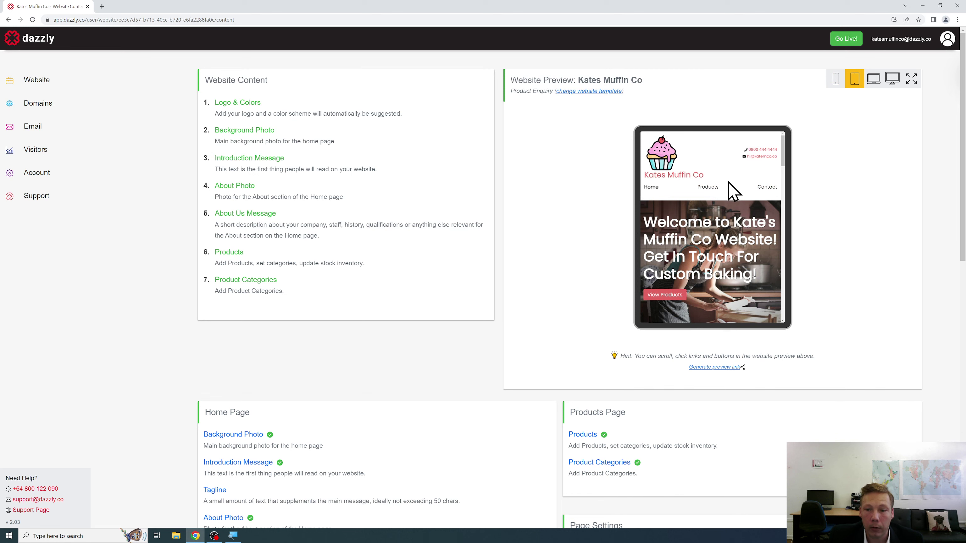
{"action": "scroll", "coordinate": [782, 157], "scroll_direction": "down", "scroll_amount": 3}
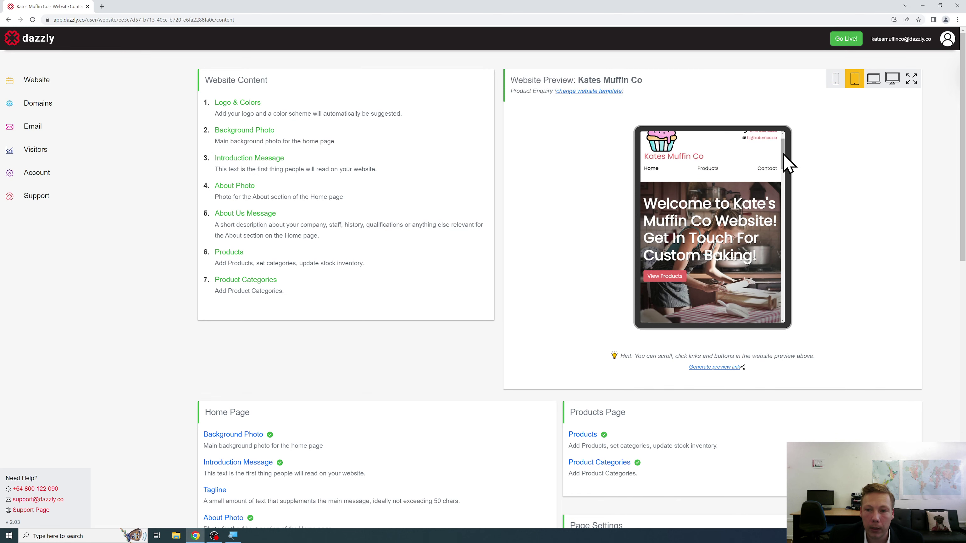
{"action": "mouse_move", "coordinate": [784, 160]}
{"action": "left_mouse_down"}
{"action": "mouse_move", "coordinate": [779, 297]}
{"action": "mouse_move", "coordinate": [802, 198]}
{"action": "mouse_move", "coordinate": [790, 147]}
{"action": "left_mouse_up"}
{"action": "left_click", "coordinate": [707, 187]}
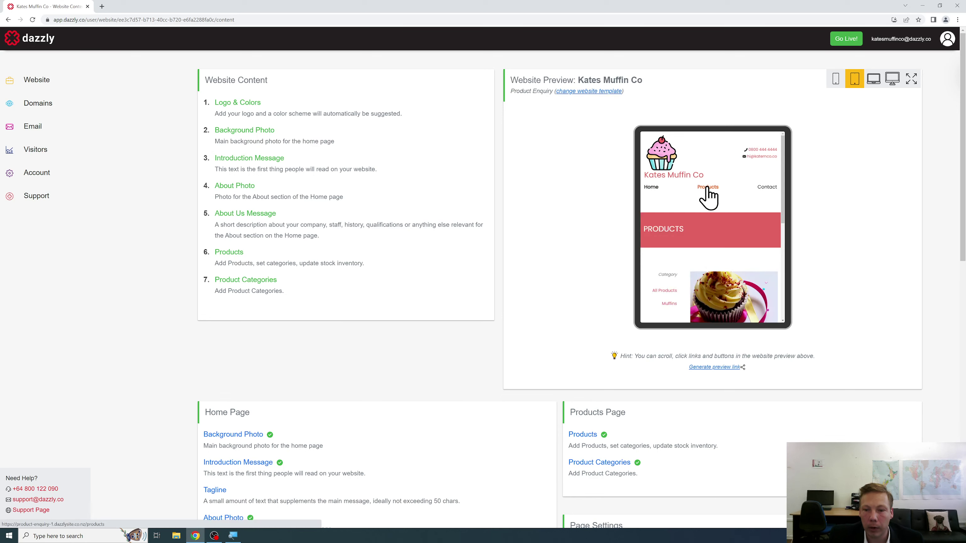
{"action": "scroll", "coordinate": [710, 196], "scroll_direction": "down", "scroll_amount": 1}
{"action": "left_click", "coordinate": [721, 267]}
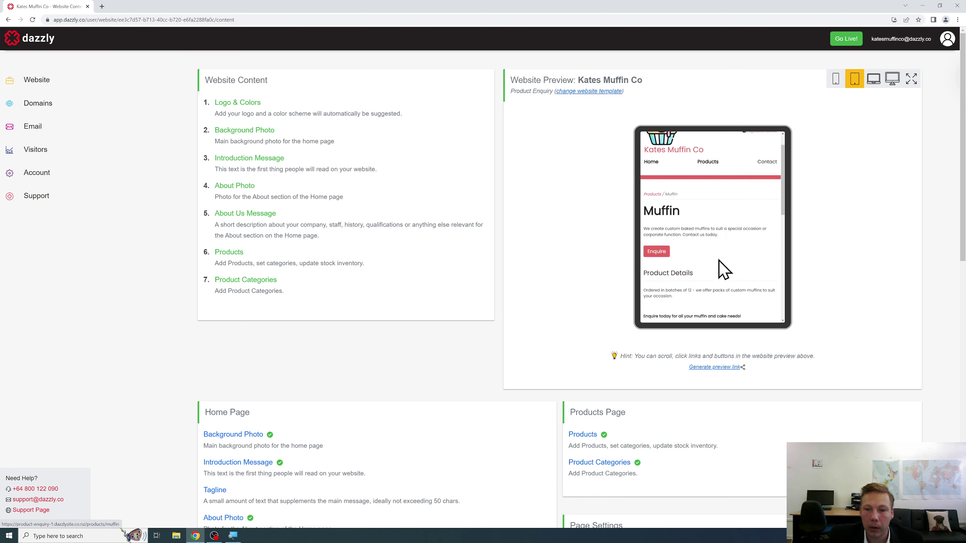
{"action": "scroll", "coordinate": [733, 259], "scroll_direction": "down", "scroll_amount": 5}
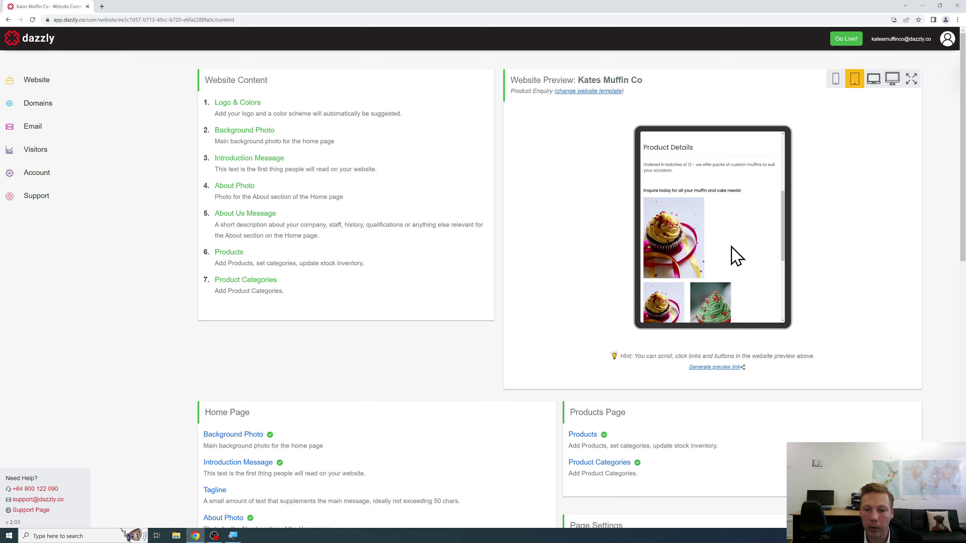
{"action": "scroll", "coordinate": [734, 255], "scroll_direction": "down", "scroll_amount": 1}
{"action": "left_click", "coordinate": [710, 265]}
{"action": "left_click", "coordinate": [676, 268]}
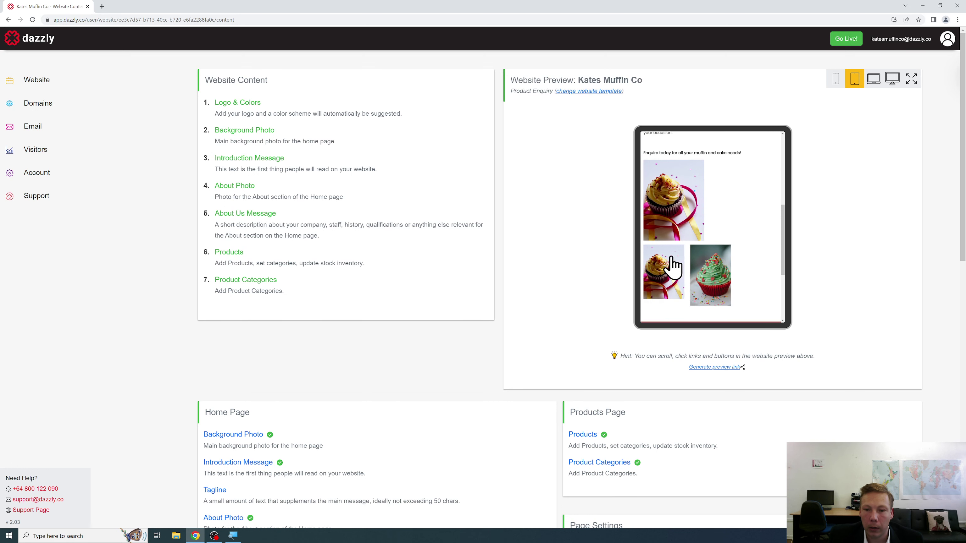
{"action": "scroll", "coordinate": [669, 262], "scroll_direction": "up", "scroll_amount": 4}
{"action": "left_click", "coordinate": [659, 239]}
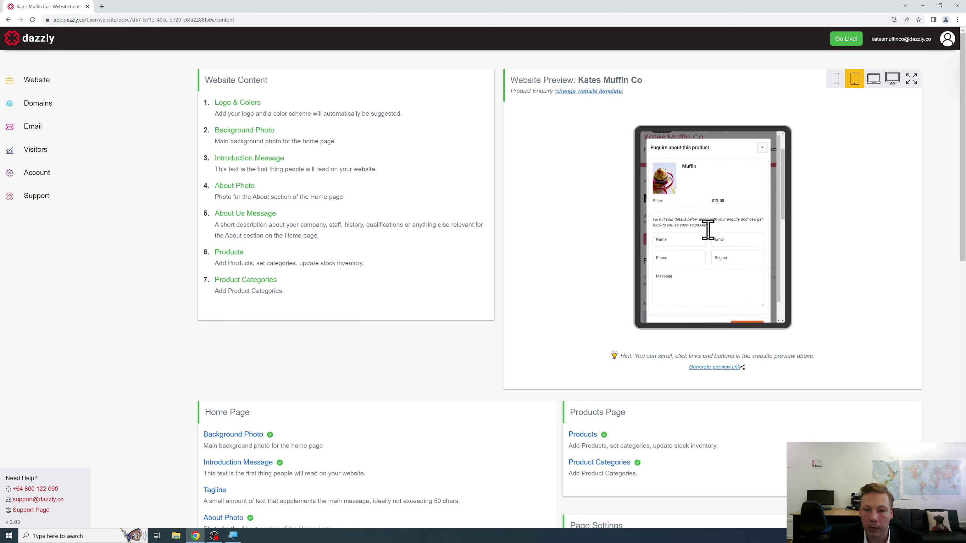
{"action": "scroll", "coordinate": [741, 207], "scroll_direction": "down", "scroll_amount": 1}
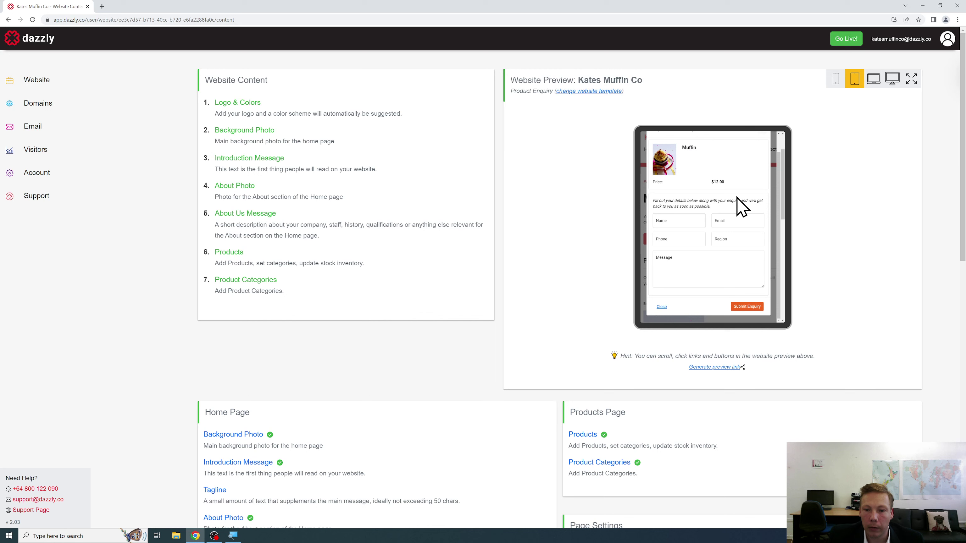
{"action": "scroll", "coordinate": [741, 207], "scroll_direction": "up", "scroll_amount": 1}
{"action": "left_click", "coordinate": [763, 151]}
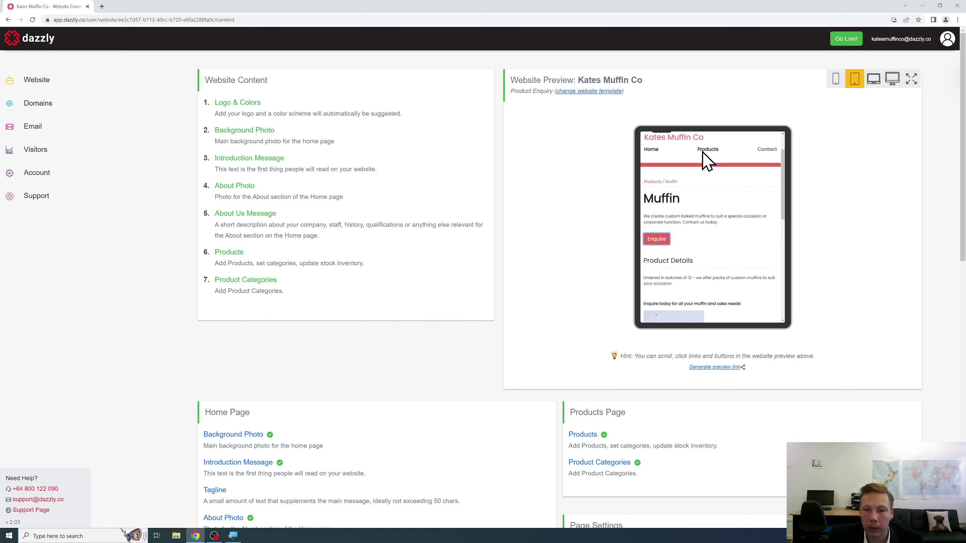
{"action": "left_click", "coordinate": [653, 149]}
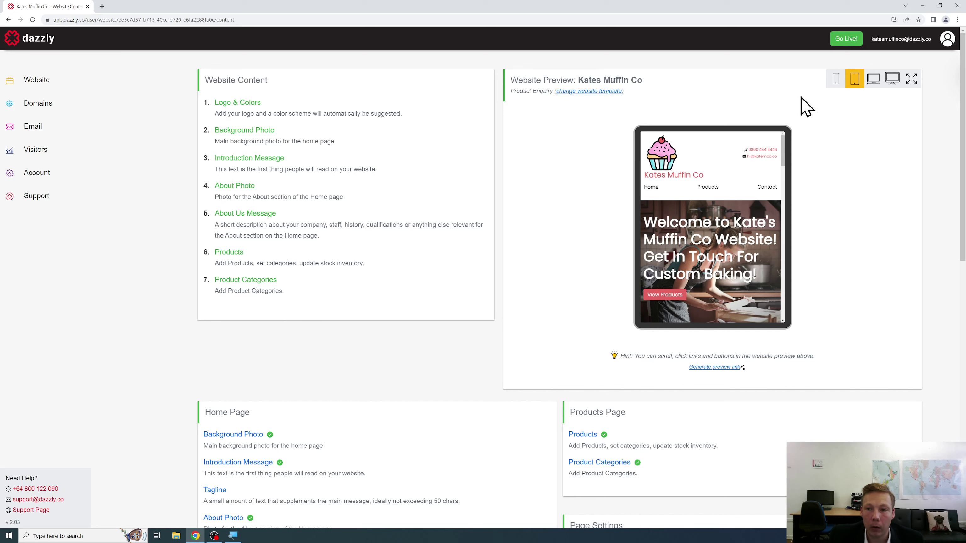
Step: Preview the site at laptop size, visit its Contact page and Home, then switch to desktop-monitor size
{"action": "left_click", "coordinate": [876, 86]}
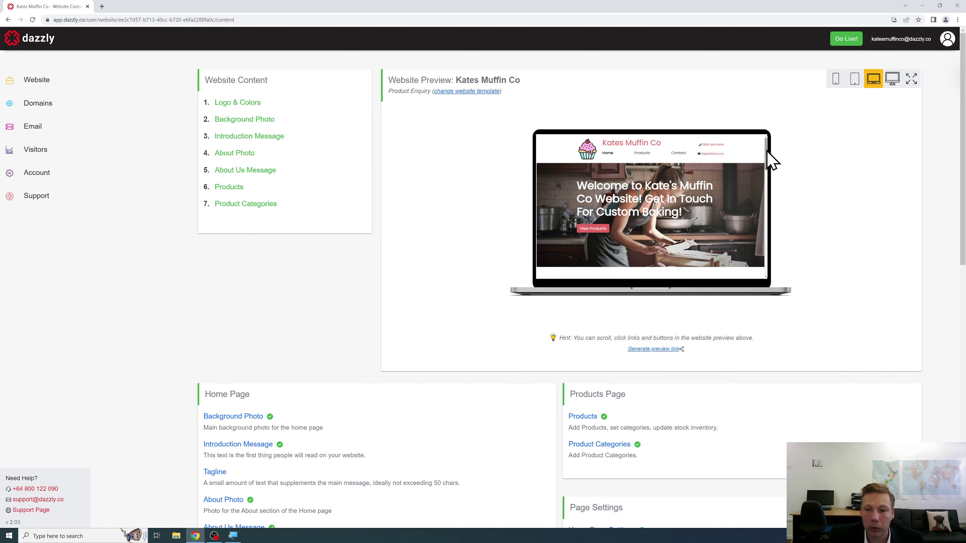
{"action": "mouse_move", "coordinate": [766, 149]}
{"action": "left_mouse_down"}
{"action": "mouse_move", "coordinate": [770, 259]}
{"action": "mouse_move", "coordinate": [772, 154]}
{"action": "left_mouse_up"}
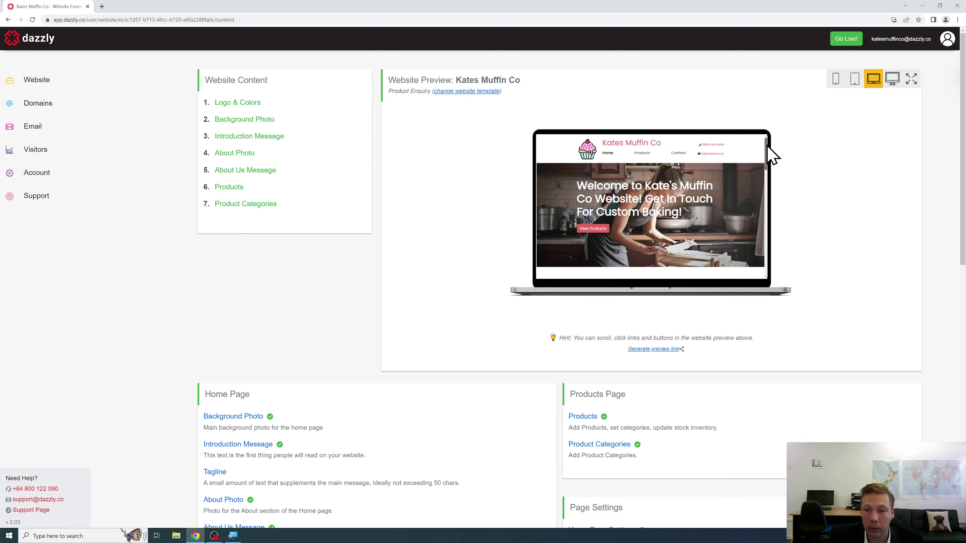
{"action": "left_click", "coordinate": [677, 153]}
{"action": "mouse_move", "coordinate": [766, 150]}
{"action": "left_mouse_down"}
{"action": "mouse_move", "coordinate": [768, 205]}
{"action": "mouse_move", "coordinate": [773, 151]}
{"action": "left_mouse_up"}
{"action": "left_click", "coordinate": [610, 154]}
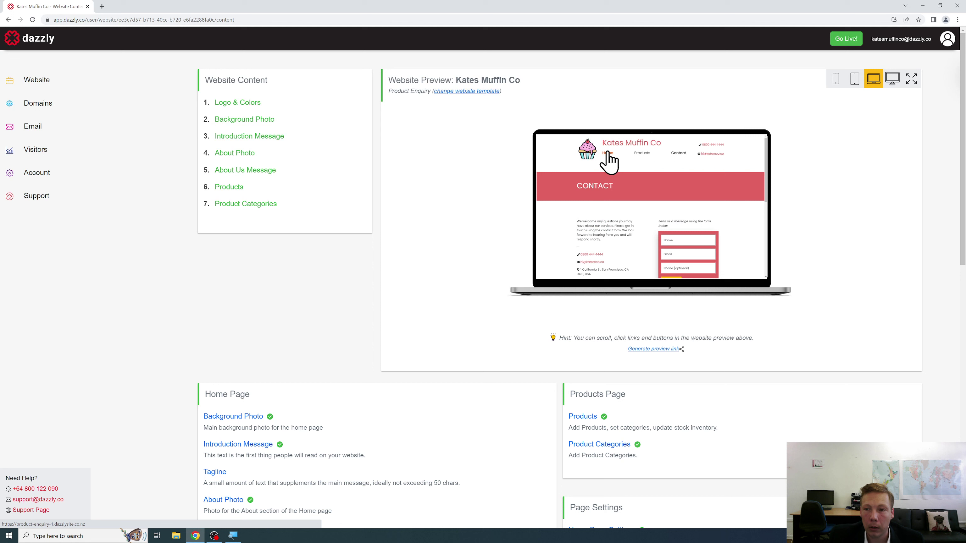
{"action": "left_click", "coordinate": [891, 81]}
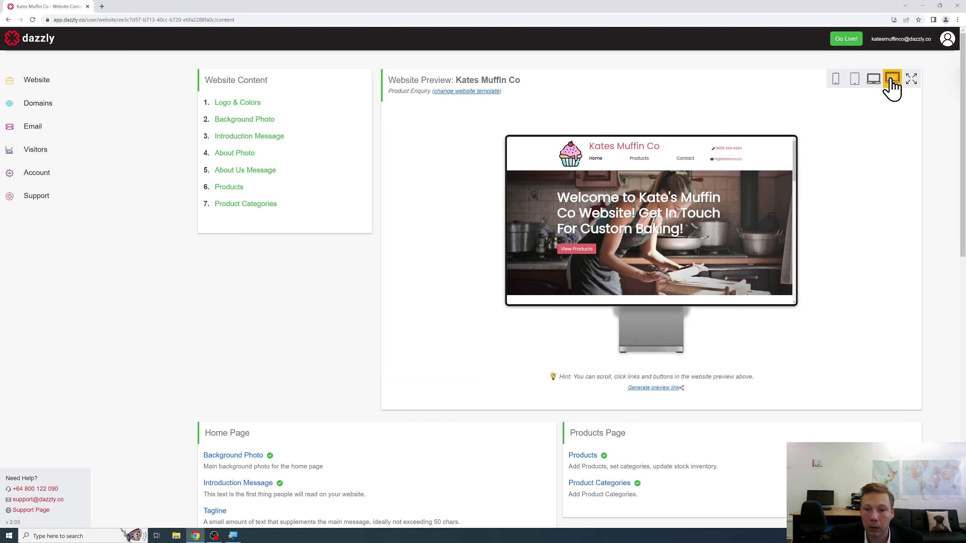
{"action": "mouse_move", "coordinate": [795, 157]}
{"action": "left_mouse_down"}
{"action": "mouse_move", "coordinate": [788, 274]}
{"action": "mouse_move", "coordinate": [803, 155]}
{"action": "left_mouse_up"}
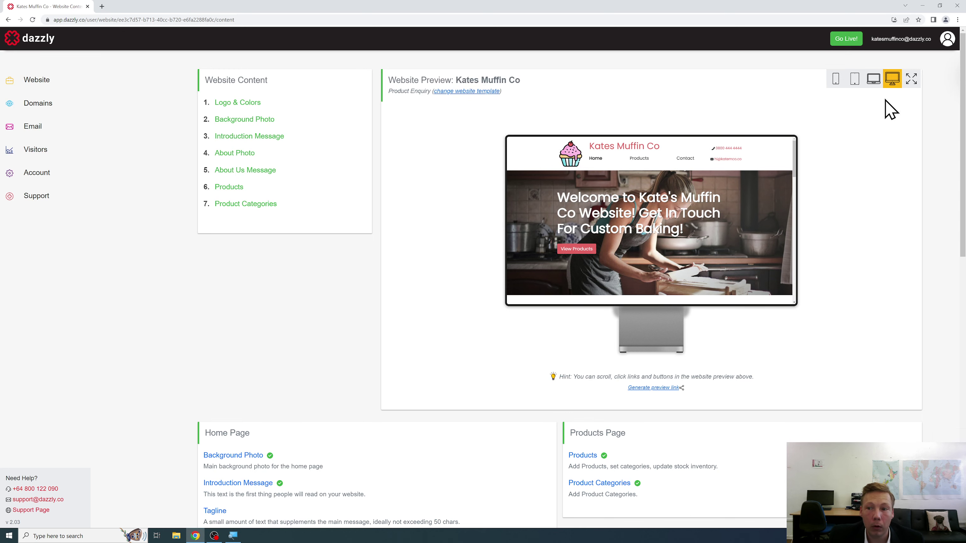
Step: Show the site full screen and go to its Products page listing the $12.00 Muffin
{"action": "left_click", "coordinate": [911, 80]}
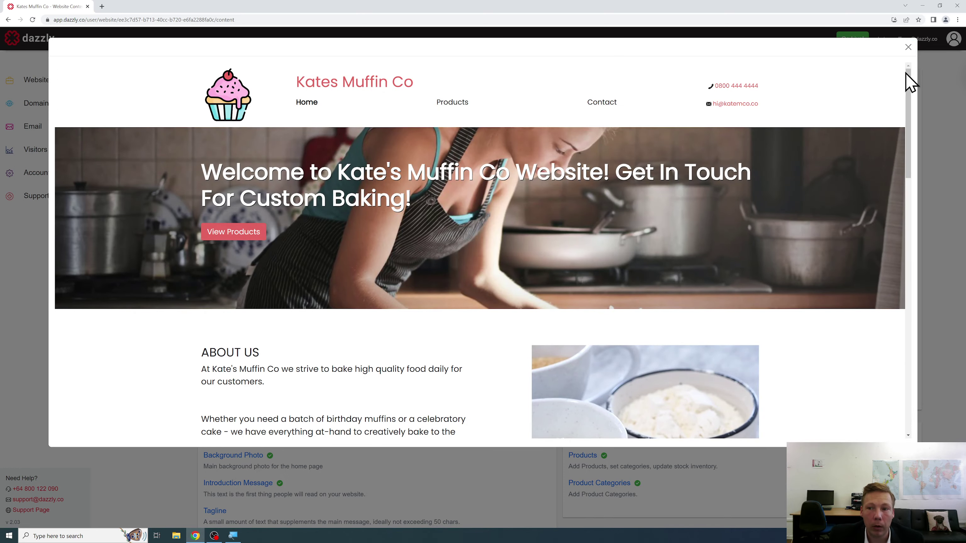
{"action": "mouse_move", "coordinate": [905, 73]}
{"action": "left_mouse_down"}
{"action": "mouse_move", "coordinate": [911, 105]}
{"action": "mouse_move", "coordinate": [882, 261]}
{"action": "mouse_move", "coordinate": [886, 336]}
{"action": "mouse_move", "coordinate": [888, 71]}
{"action": "left_mouse_up"}
{"action": "left_click", "coordinate": [450, 106]}
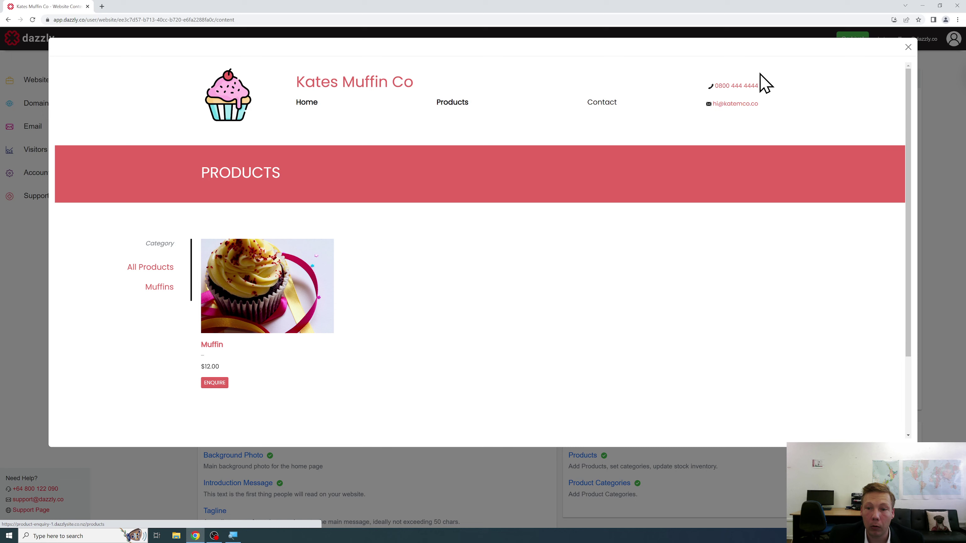
Step: Close the full-screen overlay to return to the desktop-monitor preview of the home page
{"action": "left_click", "coordinate": [908, 47]}
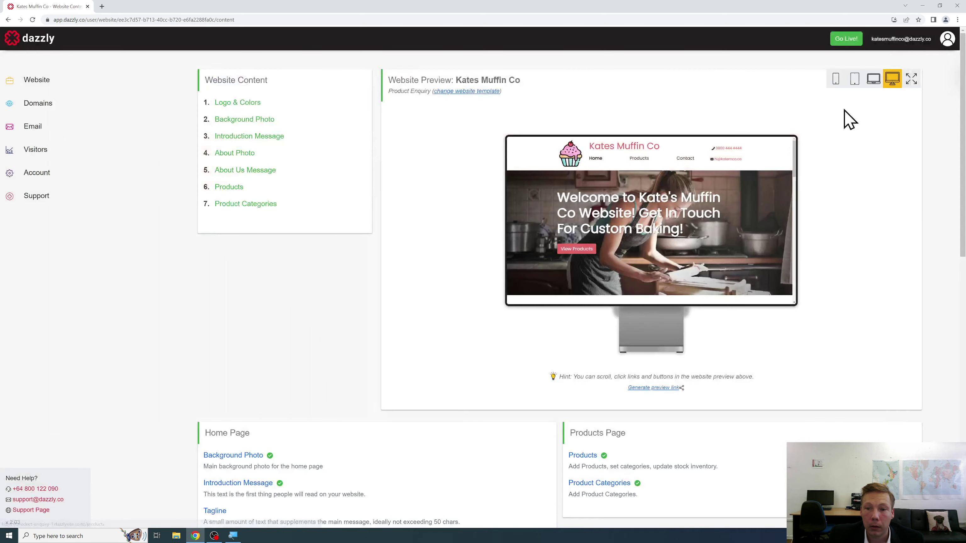